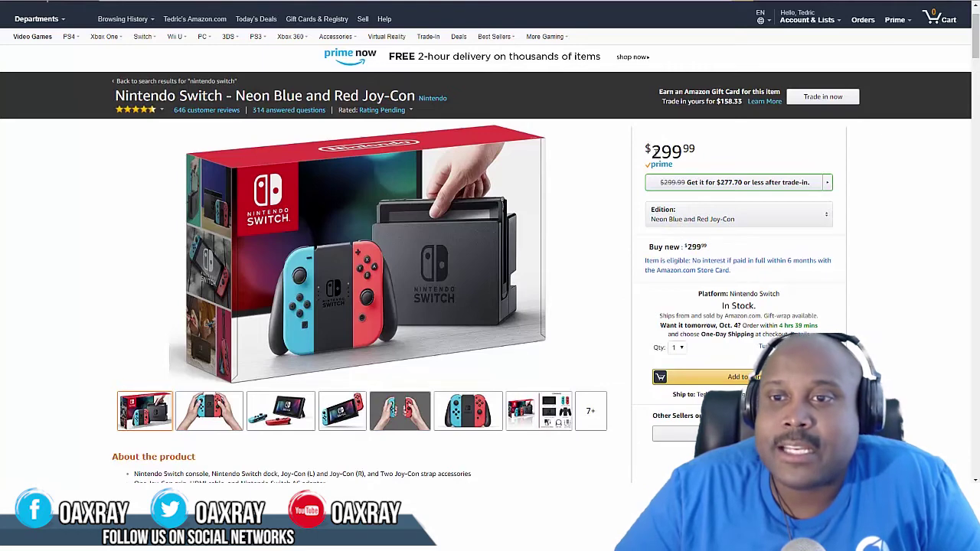
# Highlight and check the price of the Nintendo Switch Neon Blue and Red Joy-Con on its Amazon product page.
pyautogui.moveTo(650, 150); pyautogui.dragTo(629, 168)
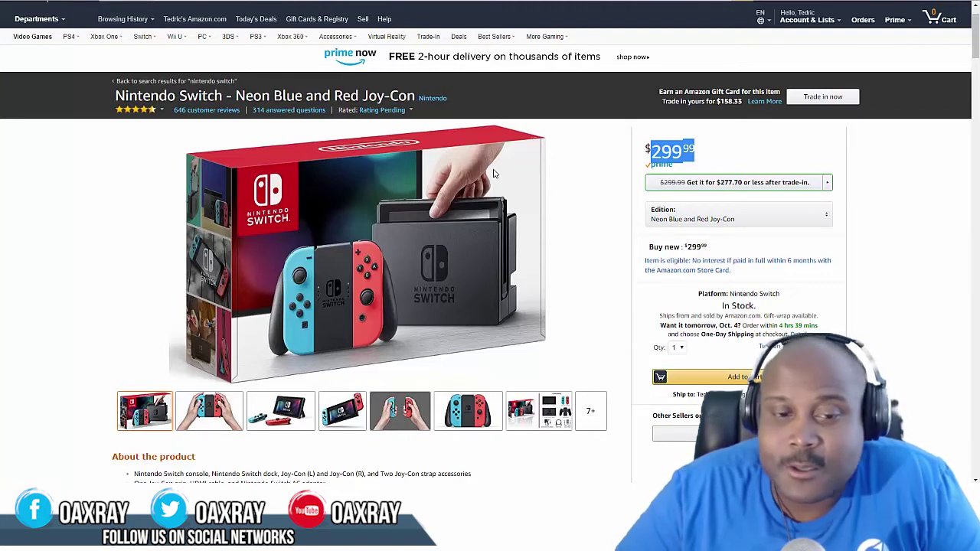
pyautogui.click(689, 147)
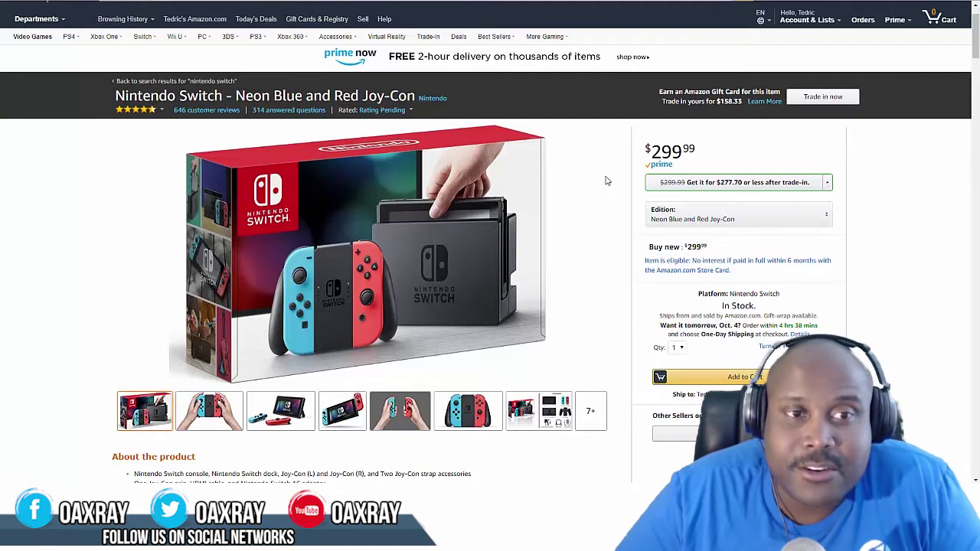
pyautogui.scroll(-3, 606, 180)
pyautogui.scroll(4, 632, 265)
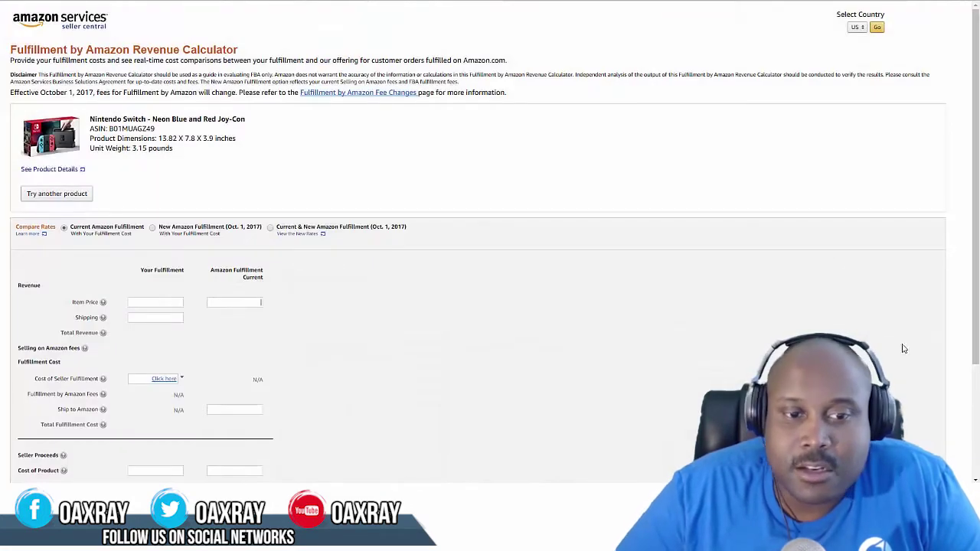
# In the FBA Revenue Calculator, enter 299.9 as the Amazon fulfillment item price and 2.00 as the Ship to Amazon cost.
pyautogui.write('299.9')
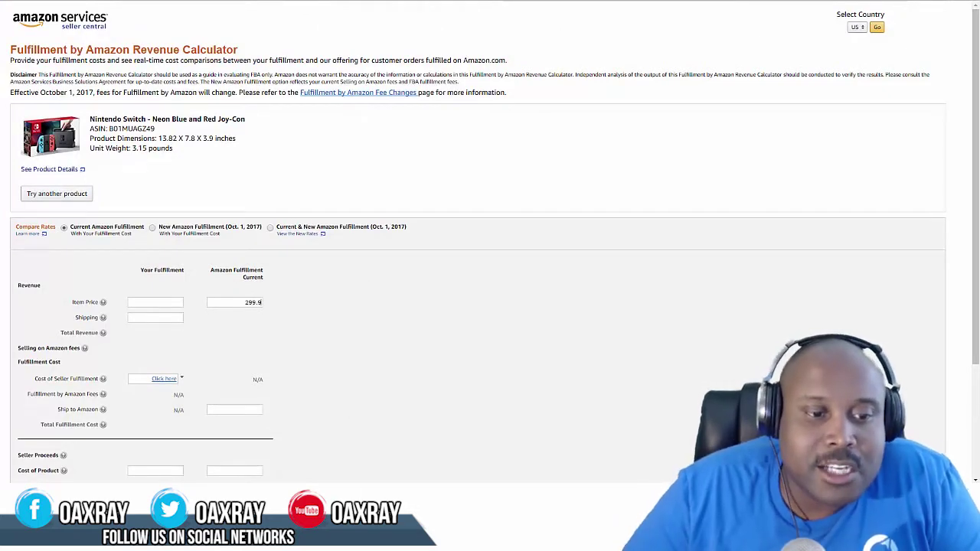
pyautogui.scroll(-3, 313, 357)
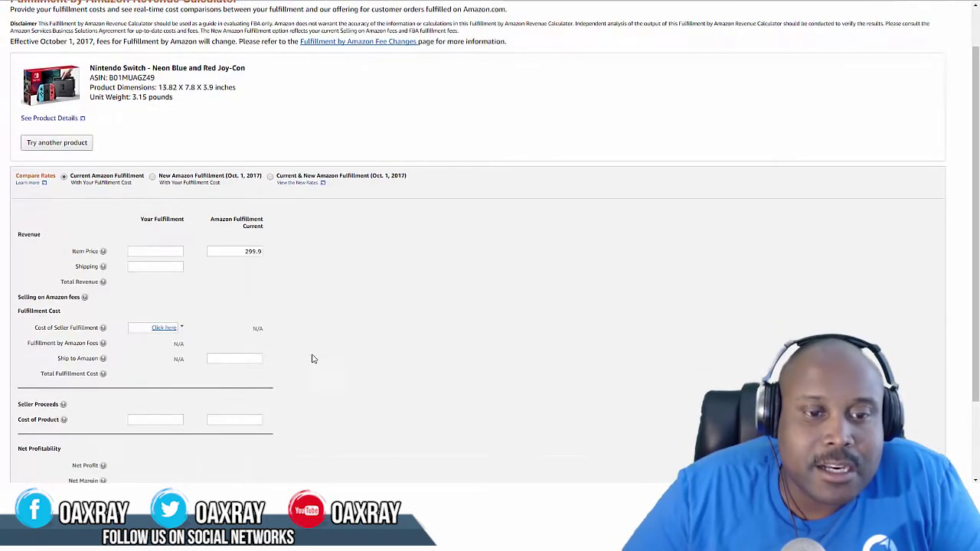
pyautogui.click(247, 262)
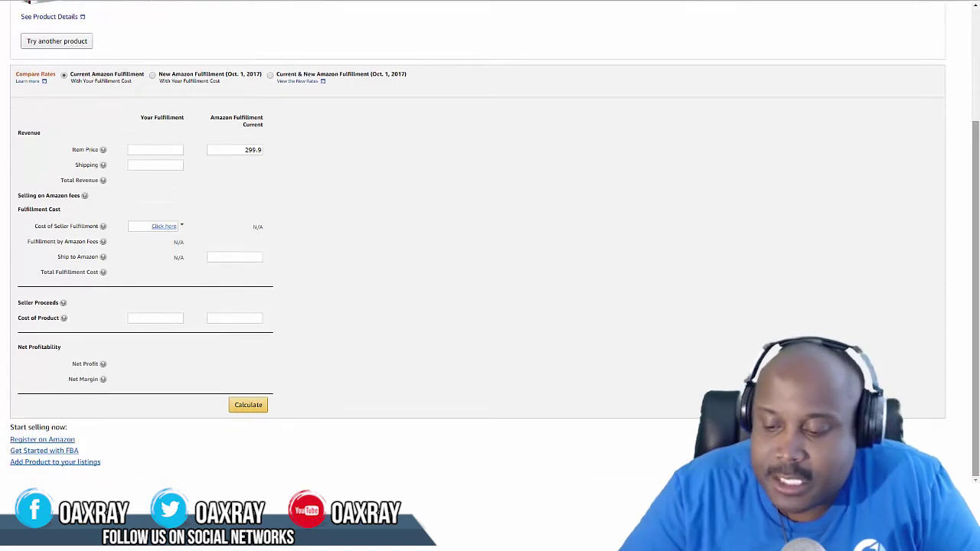
pyautogui.write('2.00')
pyautogui.scroll(3, 422, 191)
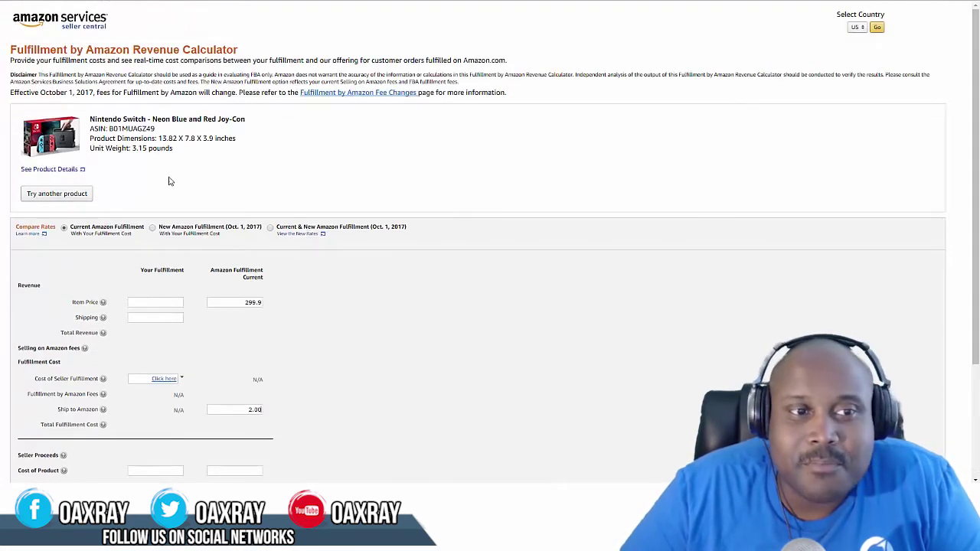
# Set the Ship to Amazon cost to 1.00 and calculate the Nintendo Switch's fees and profit.
pyautogui.scroll(-3, 237, 227)
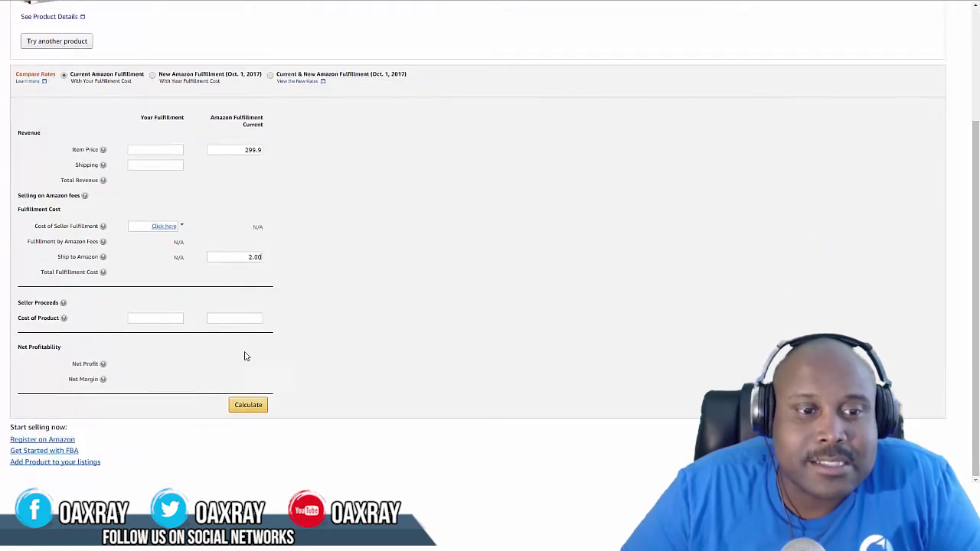
pyautogui.scroll(3, 228, 268)
pyautogui.scroll(-3, 213, 262)
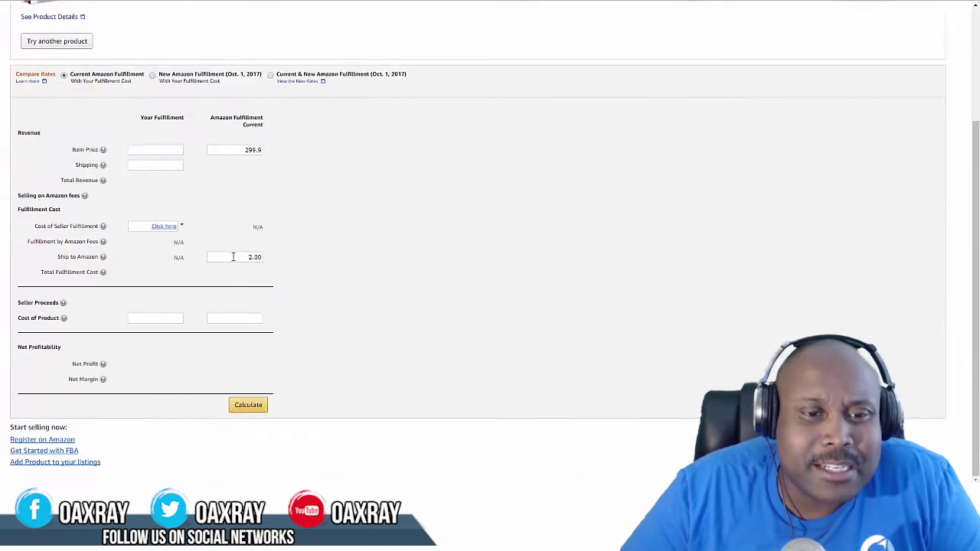
pyautogui.doubleClick(234, 257)
pyautogui.write('1.00')
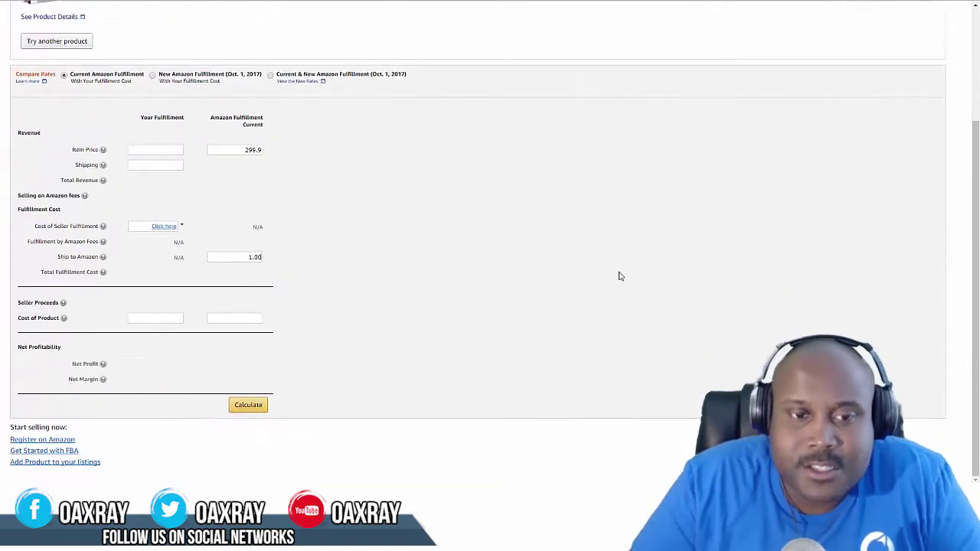
pyautogui.click(247, 404)
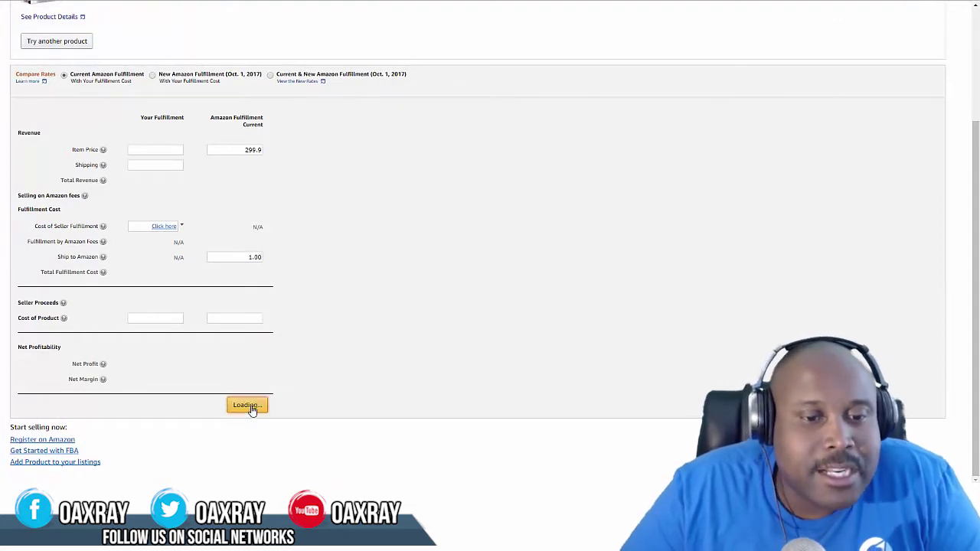
# Examine the Amazon fulfillment net profit and the breakdown of the Selling on Amazon fees.
pyautogui.moveTo(241, 365); pyautogui.dragTo(267, 369)
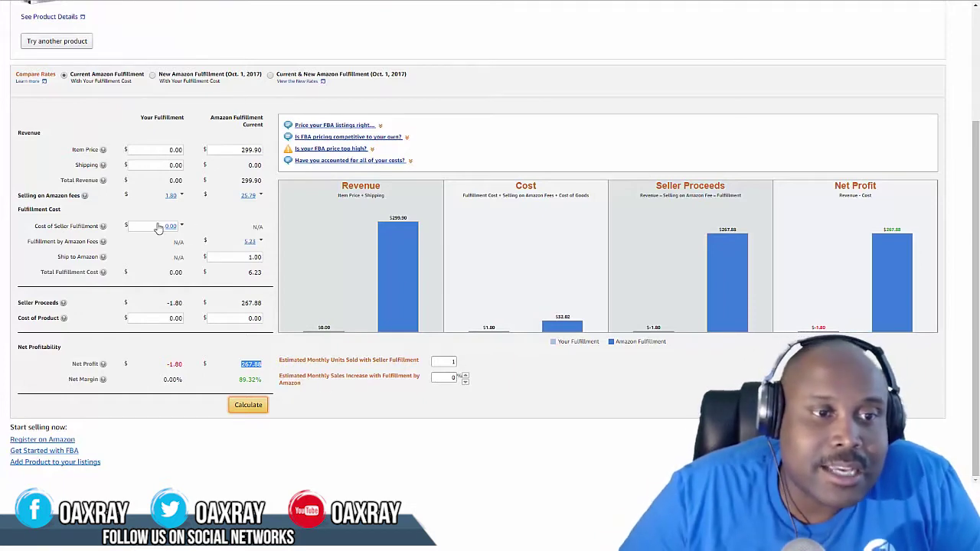
pyautogui.click(256, 200)
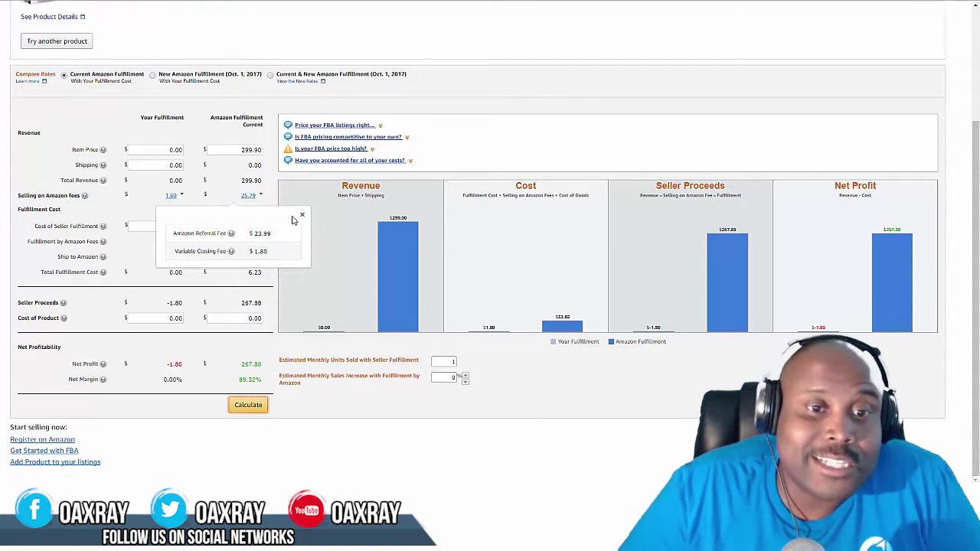
pyautogui.click(302, 216)
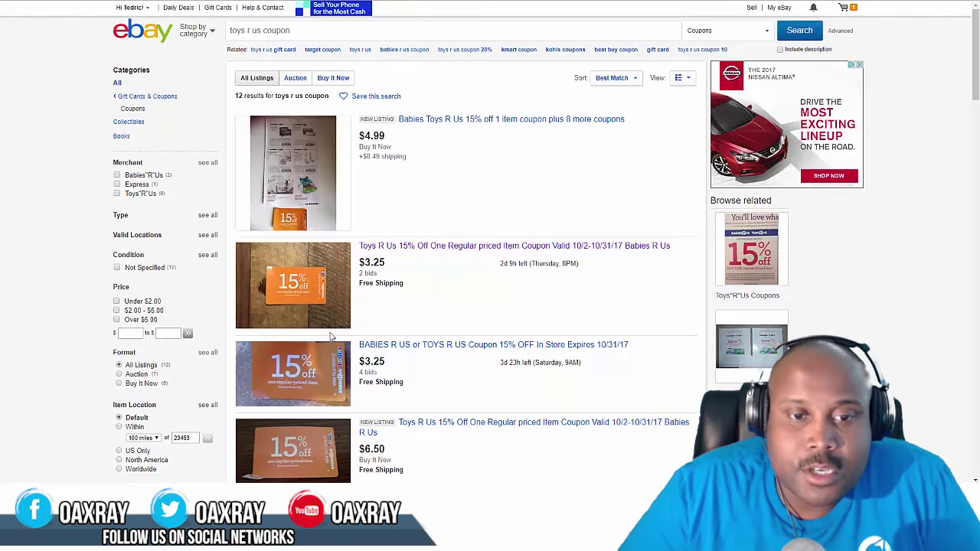
# On eBay, view the auction listing for the Toys R Us 15% off coupon valid 10/2-10/31/17, including its bid field.
pyautogui.scroll(-1, 341, 333)
pyautogui.click(312, 201)
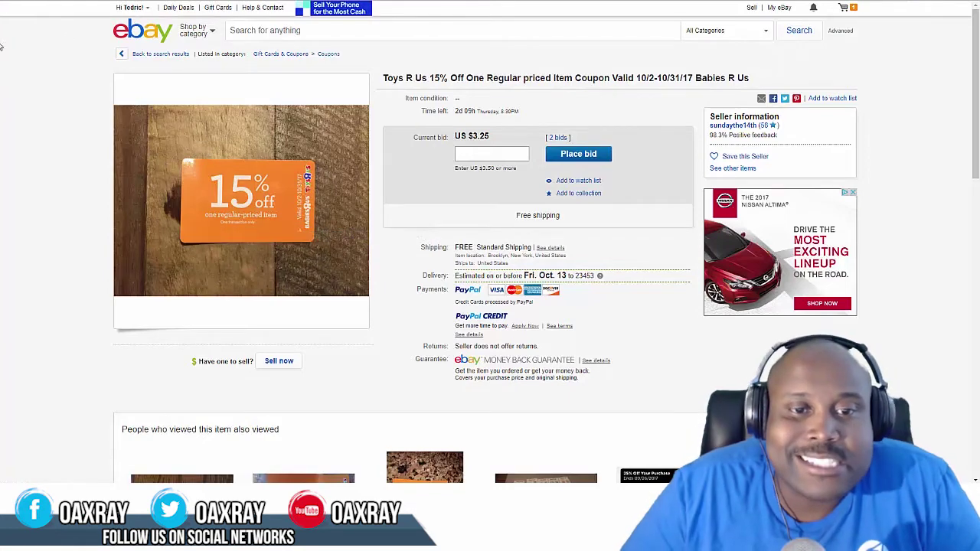
pyautogui.click(478, 155)
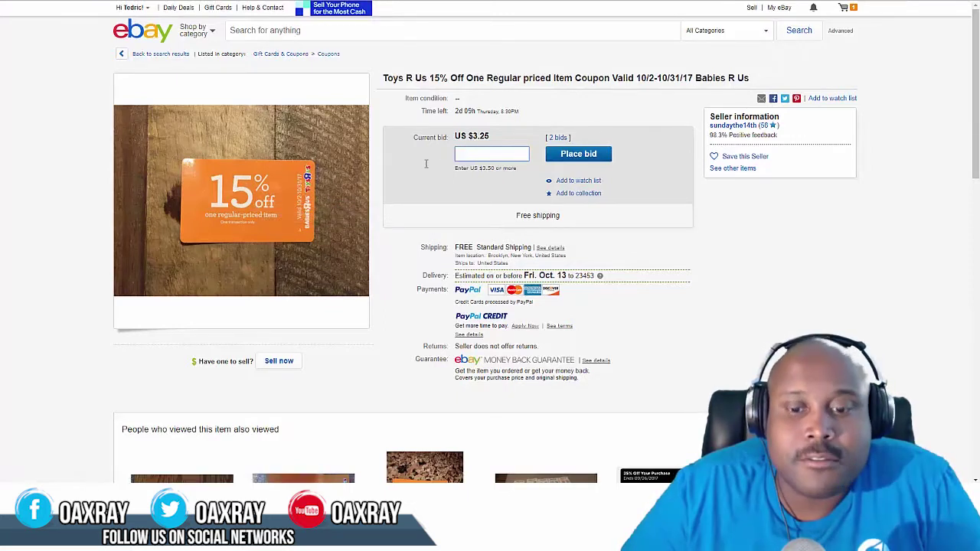
# Switch to the Windows Calculator and multiply 299.99 by 0.85 to get the price after the 15% coupon.
pyautogui.press('XF86Calculator')
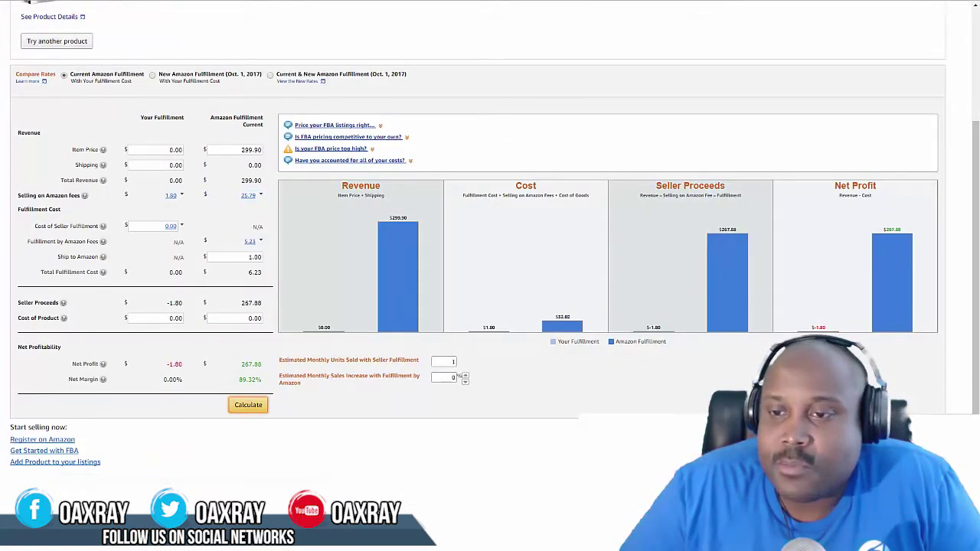
pyautogui.press('Return')
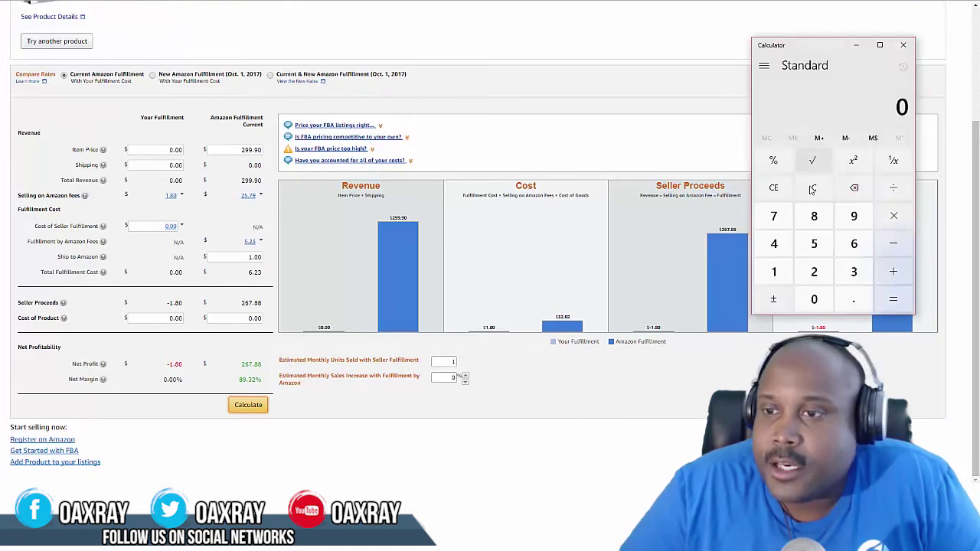
pyautogui.click(814, 272)
pyautogui.click(854, 216)
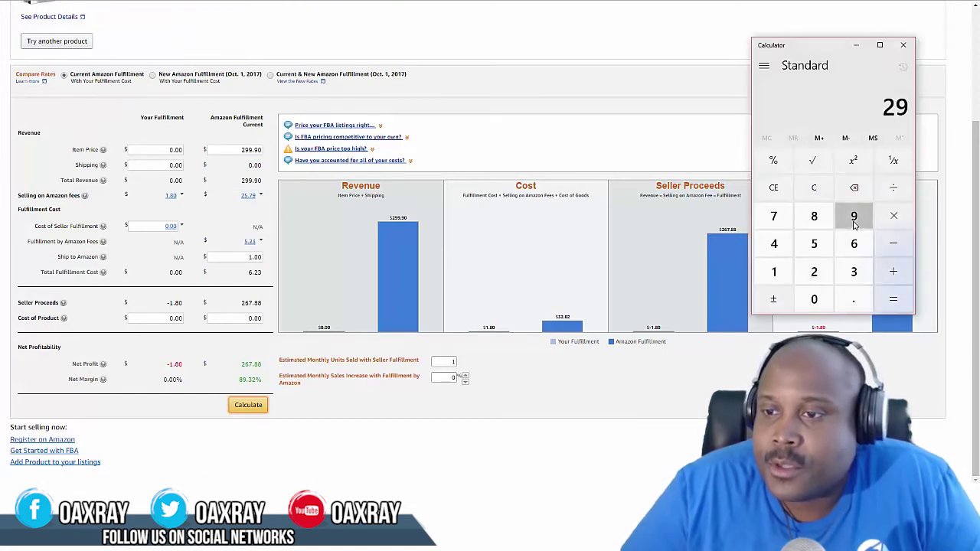
pyautogui.click(854, 216)
pyautogui.click(854, 300)
pyautogui.click(854, 216)
pyautogui.click(854, 216)
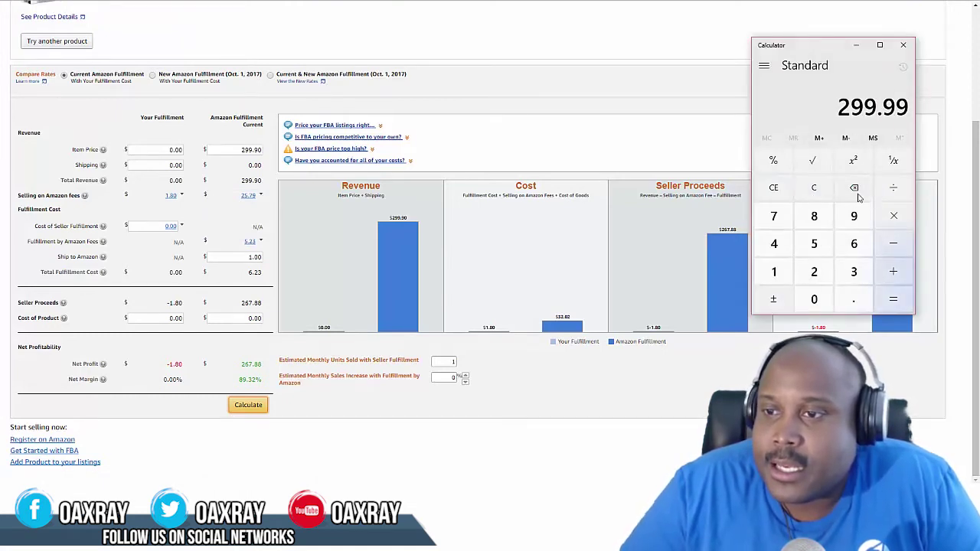
pyautogui.click(894, 217)
pyautogui.click(852, 299)
pyautogui.click(815, 216)
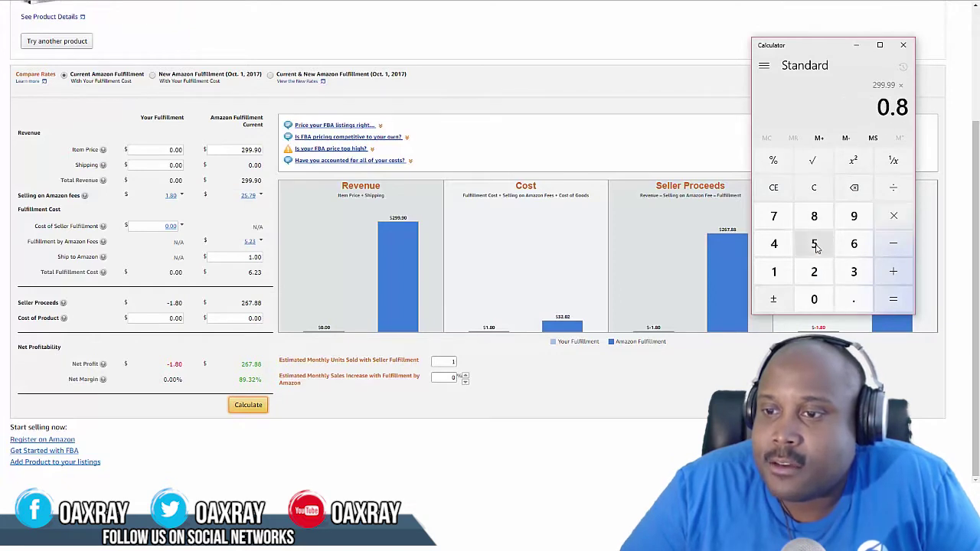
pyautogui.click(815, 243)
pyautogui.click(894, 299)
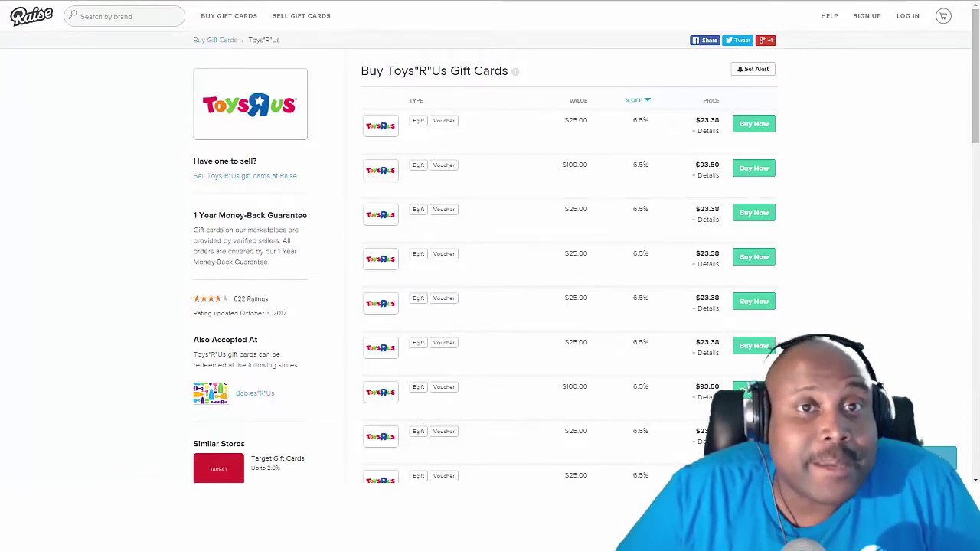
# Switch to the Ebates page for Toys R Us and look through its coupons and cash back offers.
pyautogui.click(333, 0)
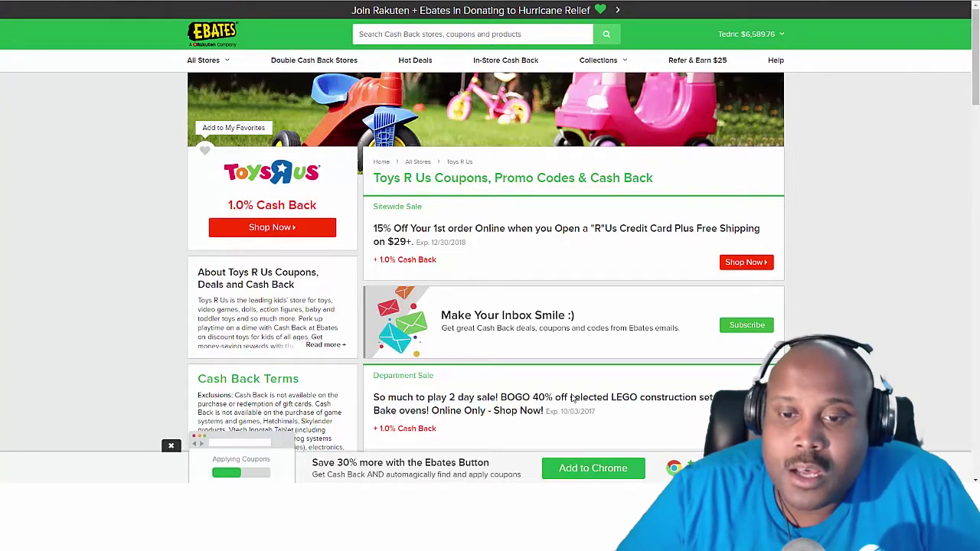
pyautogui.moveTo(973, 107); pyautogui.dragTo(921, 239)
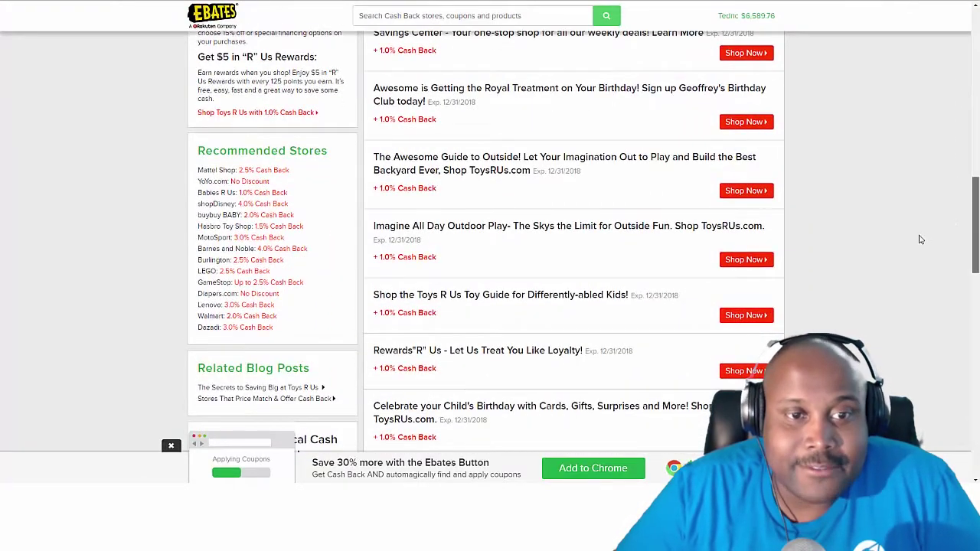
pyautogui.moveTo(976, 240); pyautogui.dragTo(978, 79)
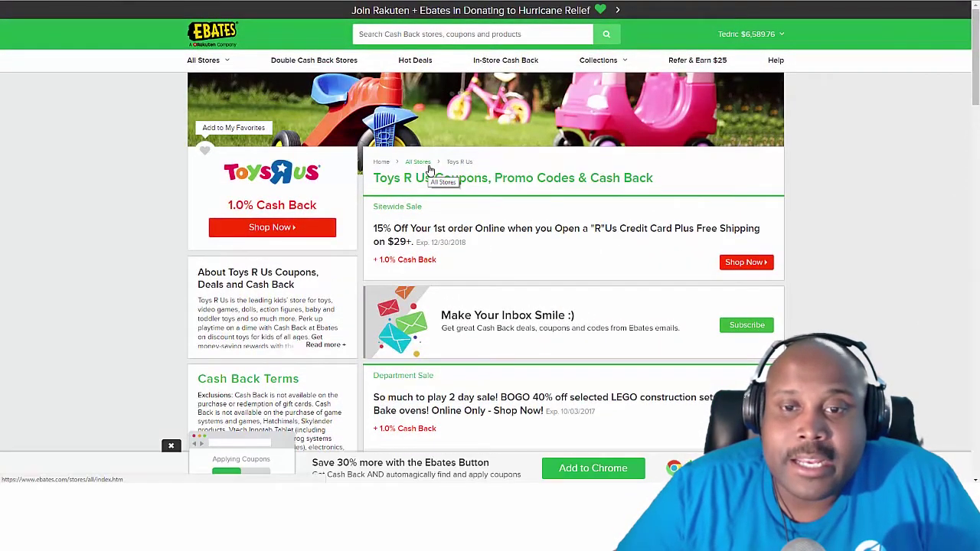
pyautogui.scroll(-2, 429, 170)
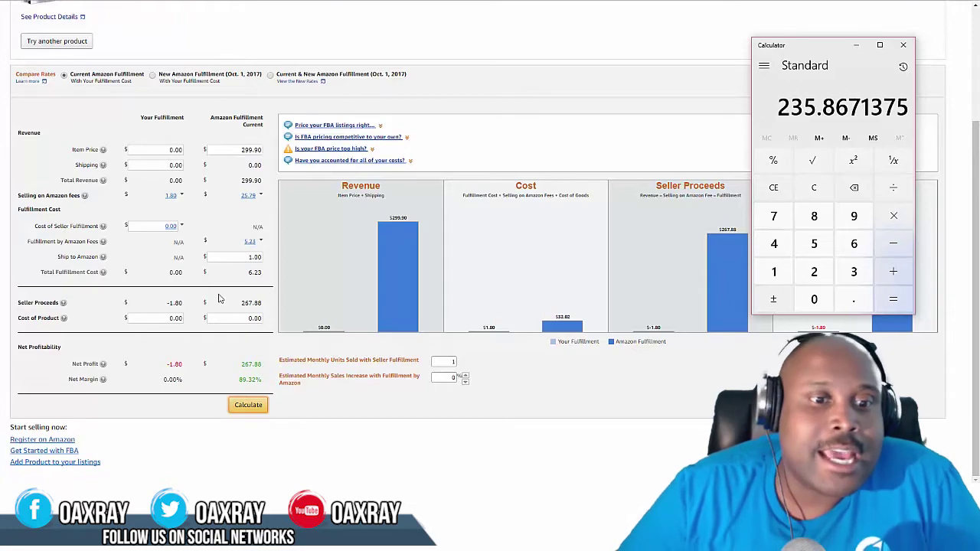
# From the Nintendo Switch's Amazon product page, open the other sellers' offers and filter them to New condition.
pyautogui.scroll(3, 224, 286)
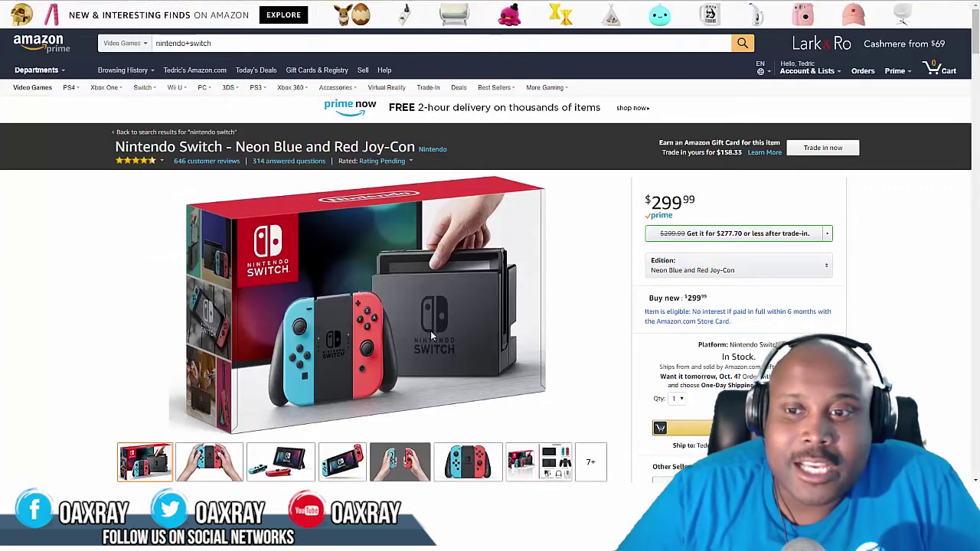
pyautogui.scroll(-3, 406, 310)
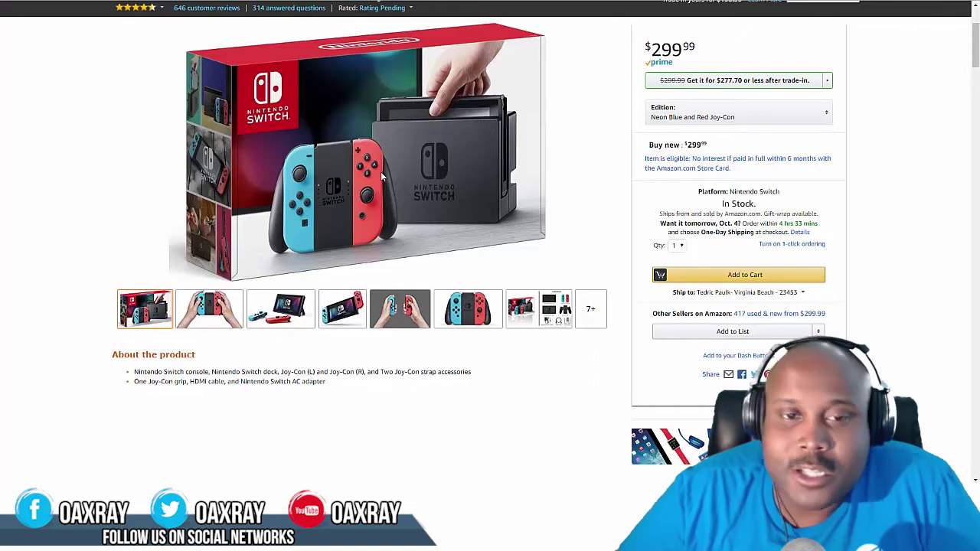
pyautogui.scroll(2, 364, 188)
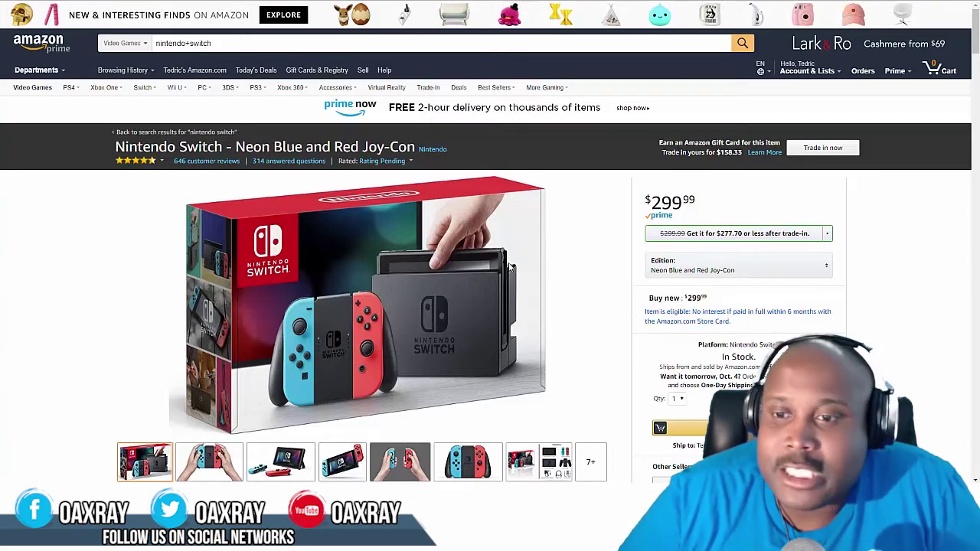
pyautogui.scroll(-3, 715, 363)
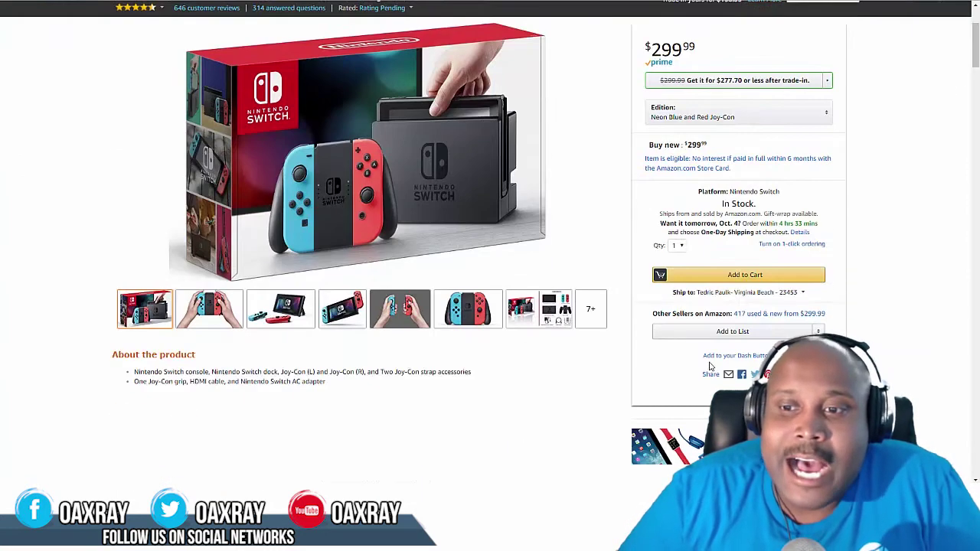
pyautogui.click(740, 314)
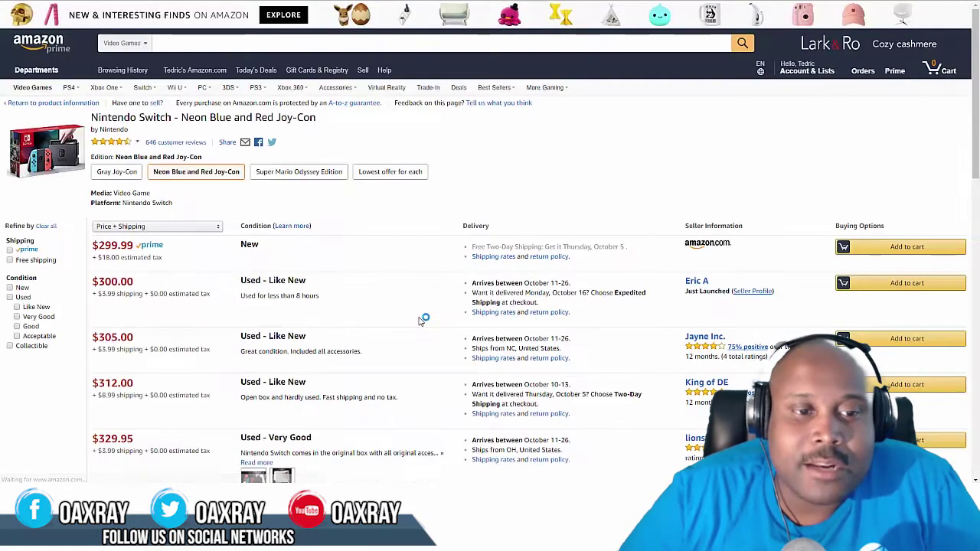
pyautogui.scroll(-1, 275, 293)
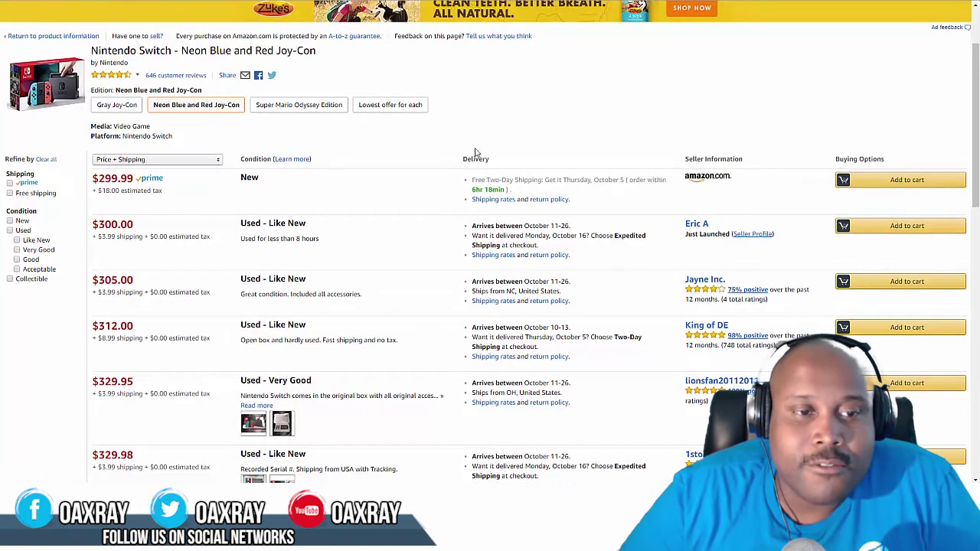
pyautogui.click(10, 221)
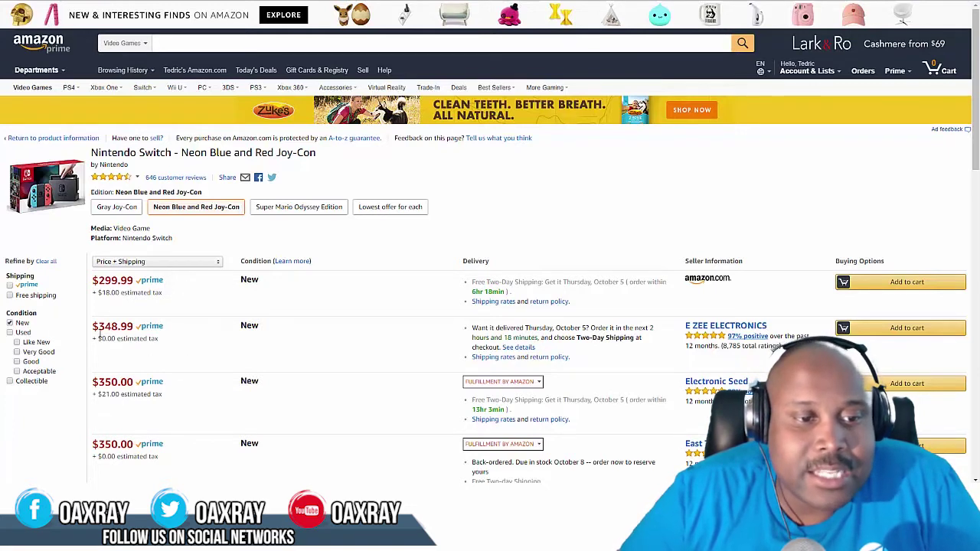
# Highlight the price of the E ZEE ELECTRONICS offer and compare it with the other new offers.
pyautogui.moveTo(102, 331); pyautogui.dragTo(149, 338)
pyautogui.click(170, 351)
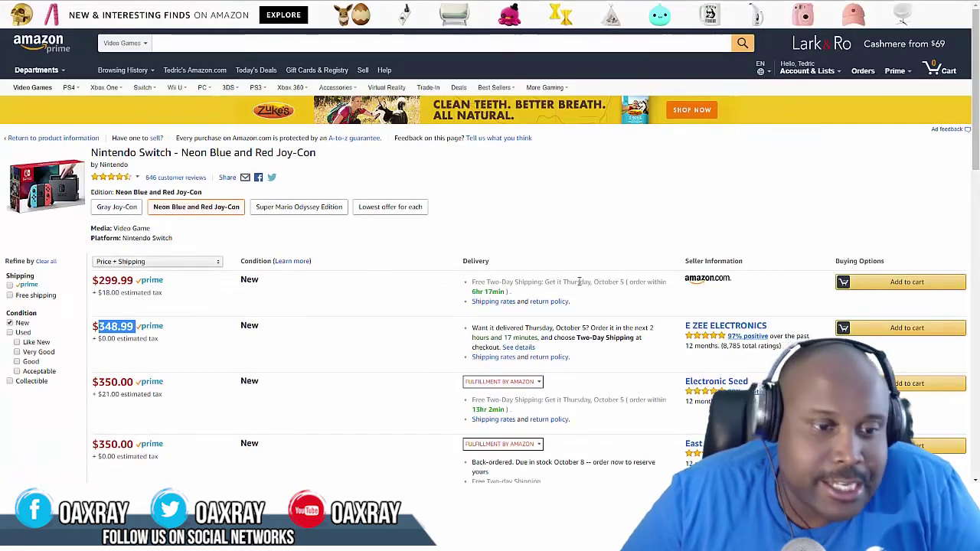
pyautogui.scroll(-1, 137, 359)
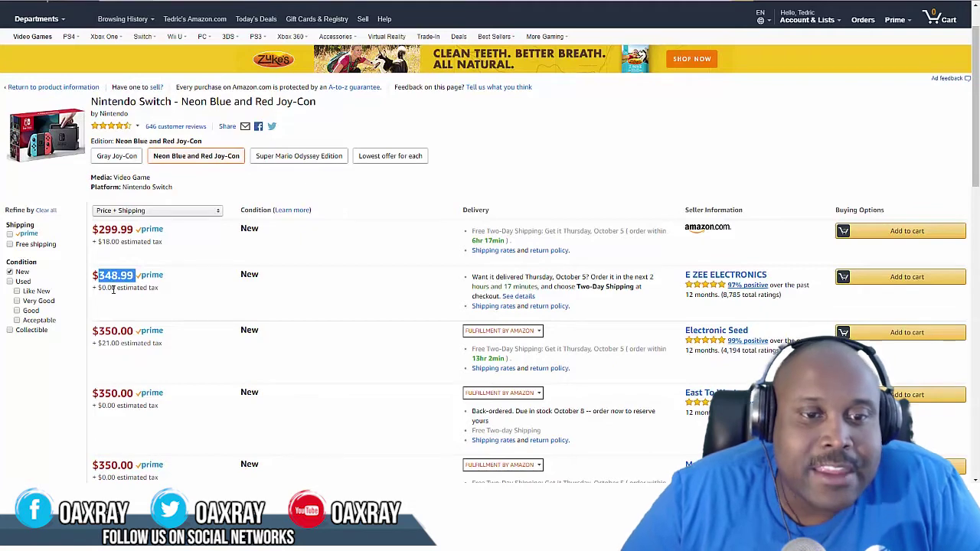
pyautogui.click(444, 237)
pyautogui.rightClick(257, 231)
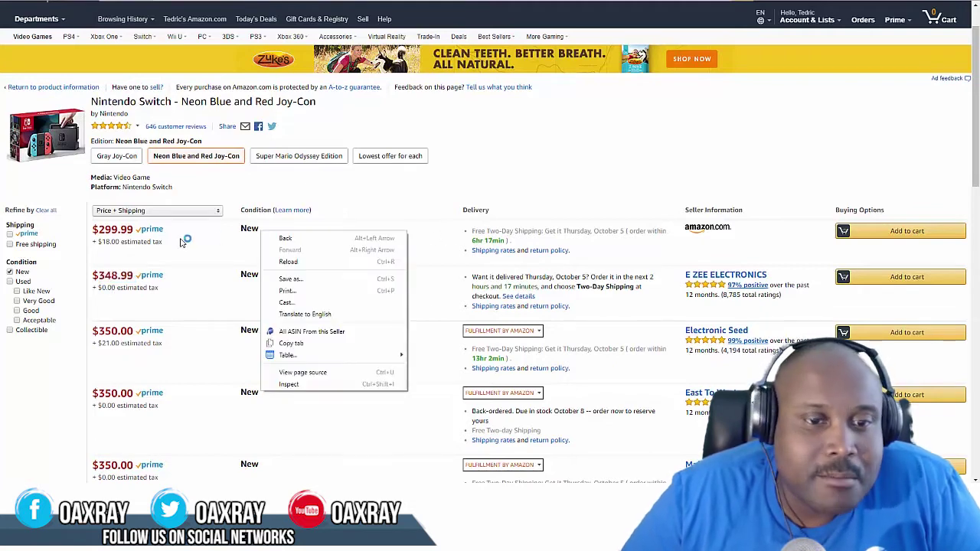
pyautogui.click(184, 242)
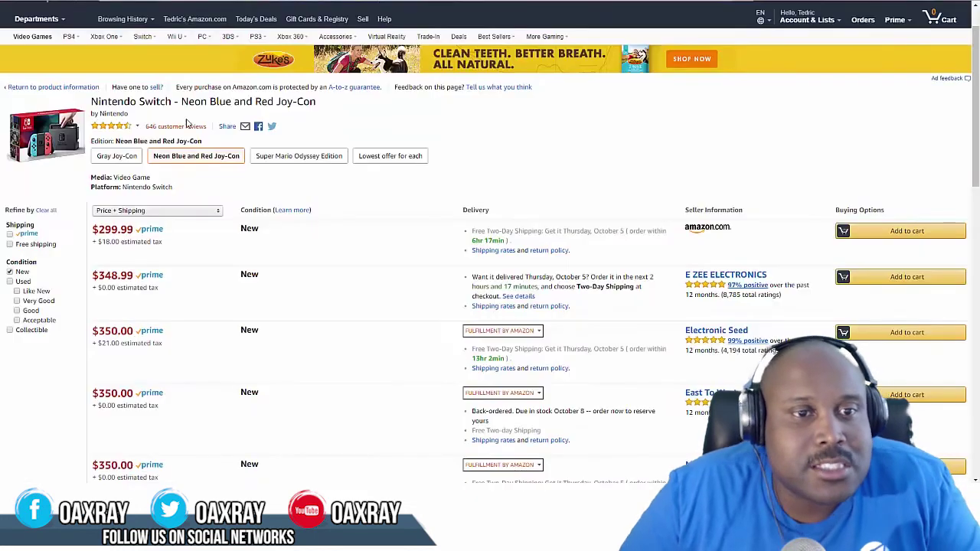
# Copy the Amazon product title "Nintendo Switch - Neon Blue and Red Joy-Con" and search eBay for it.
pyautogui.moveTo(315, 103); pyautogui.dragTo(92, 100)
pyautogui.hotkey('ctrl', 'c')
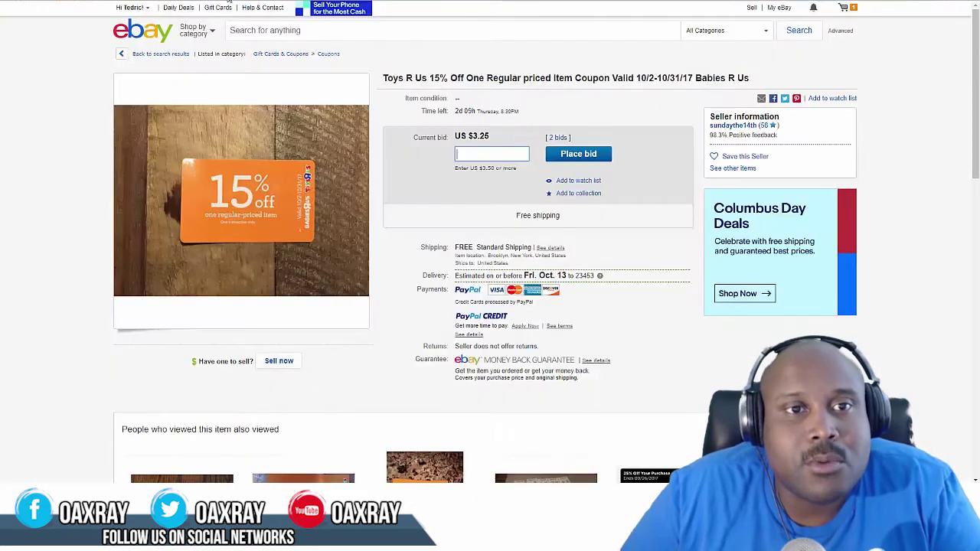
pyautogui.click(308, 32)
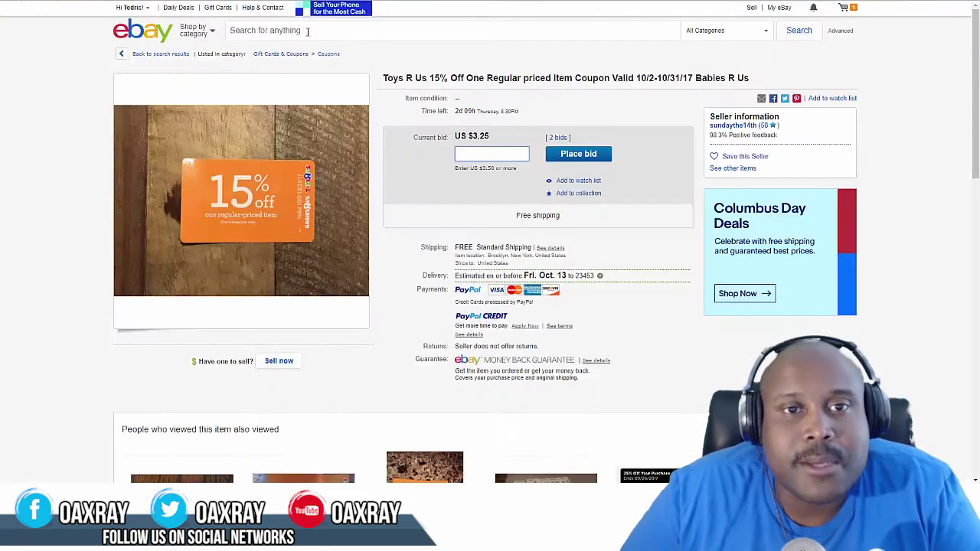
pyautogui.hotkey('ctrl', 'v')
pyautogui.press('Return')
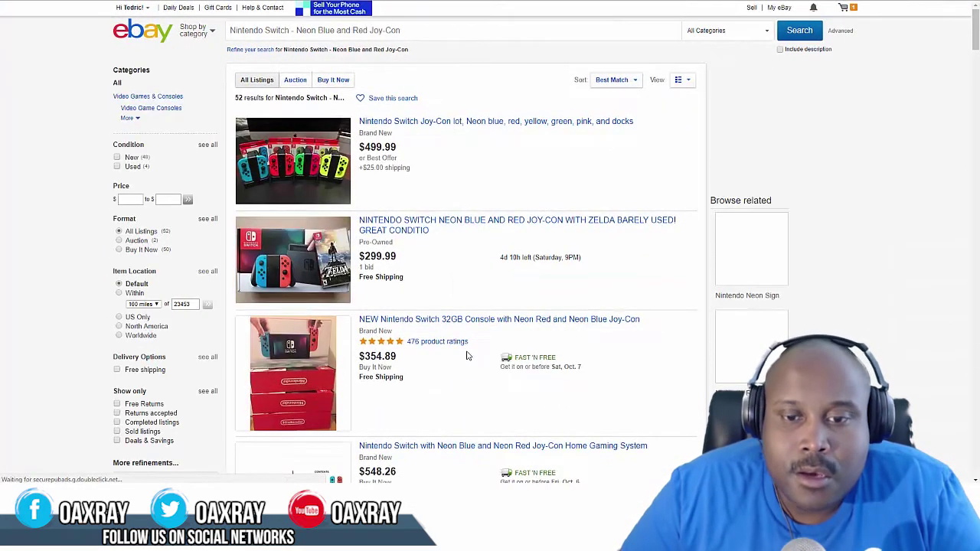
# Look over the first eBay results and filter the listings to New condition.
pyautogui.scroll(-2, 466, 352)
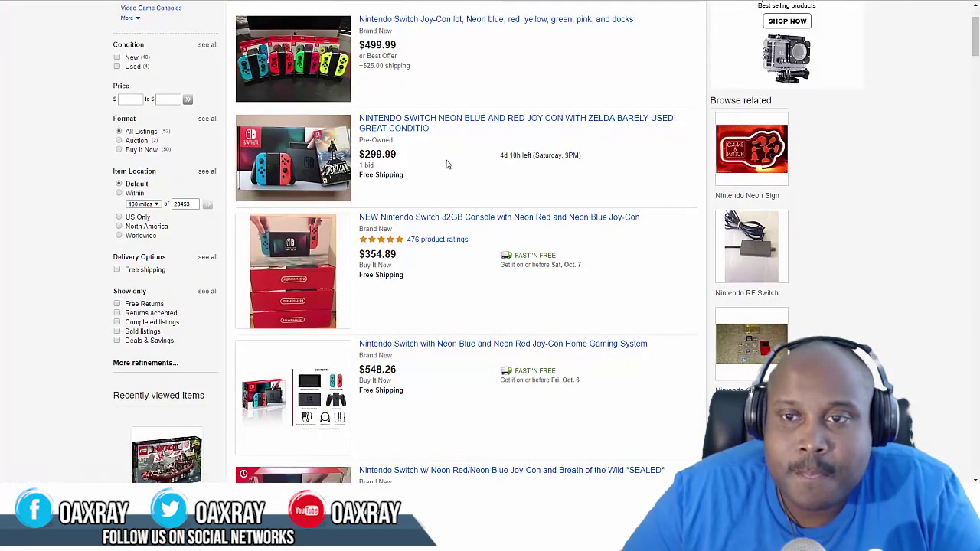
pyautogui.scroll(-2, 448, 164)
pyautogui.scroll(4, 66, 252)
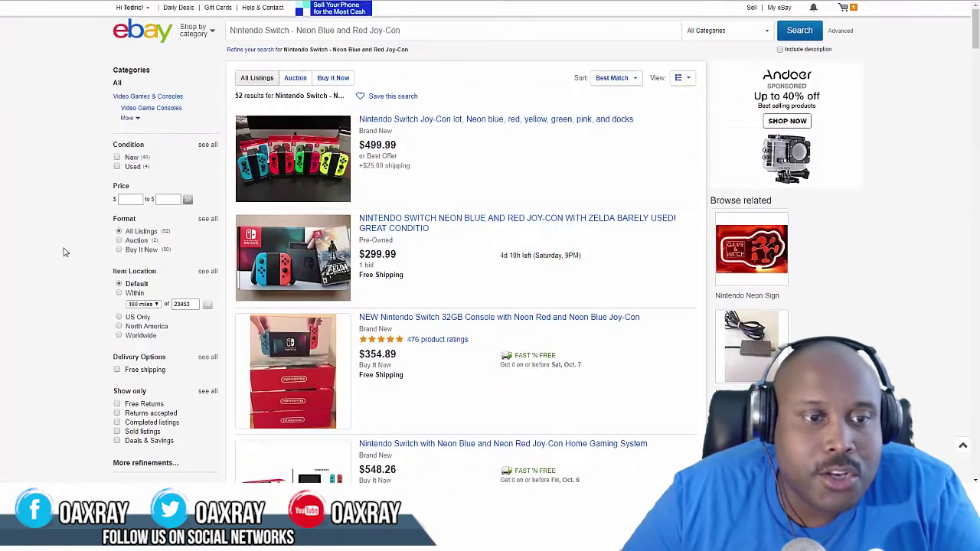
pyautogui.click(118, 157)
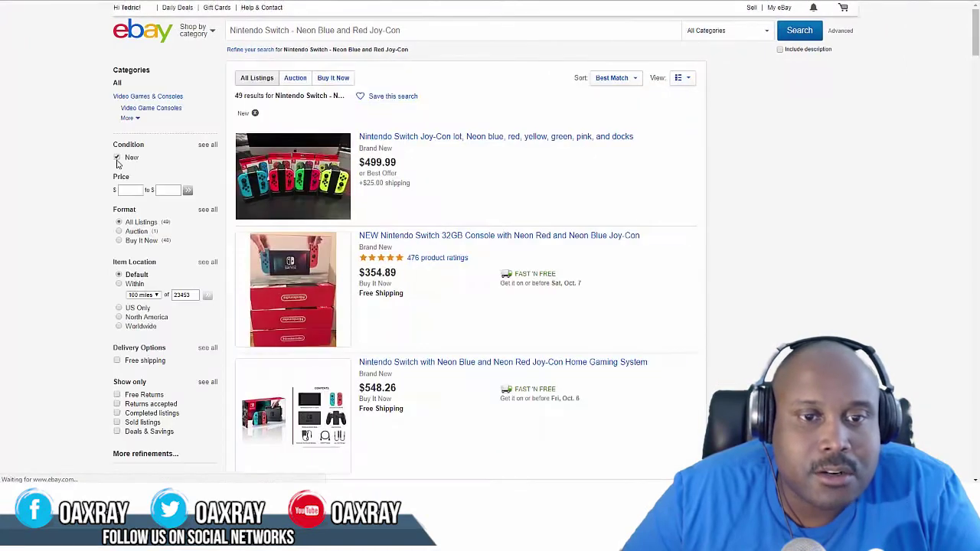
# Compare the asking prices of the new Nintendo Switch listings, and switch back to the Ebates page for Toys R Us.
pyautogui.scroll(-4, 373, 240)
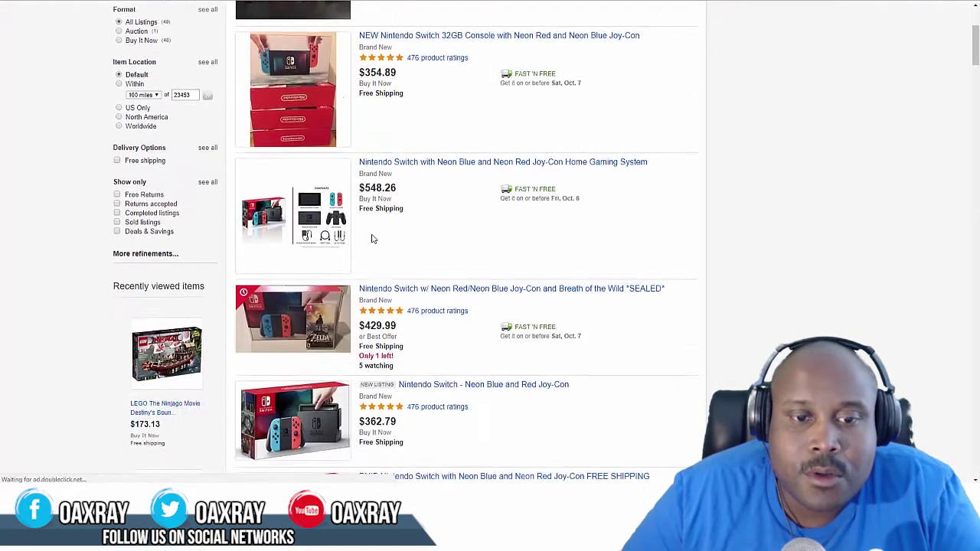
pyautogui.scroll(-8, 373, 240)
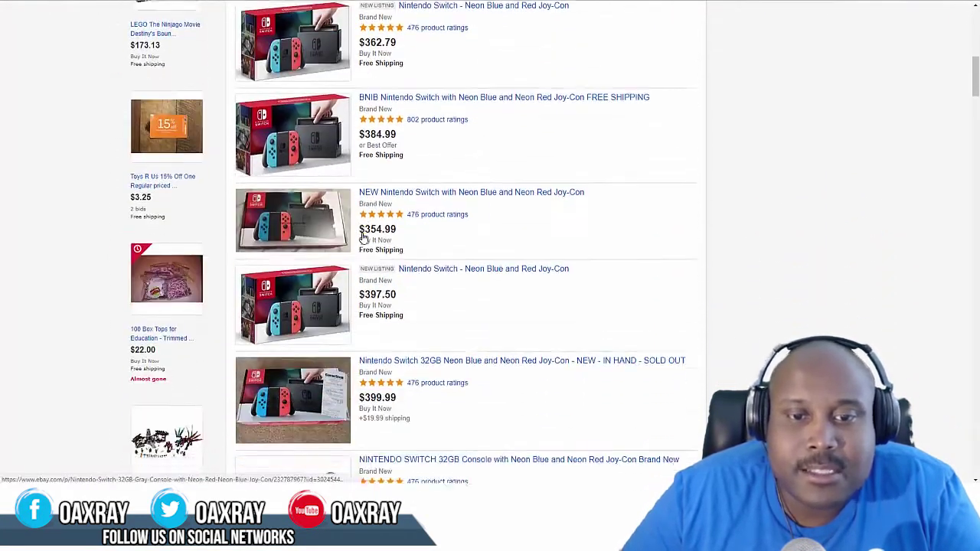
pyautogui.scroll(-9, 361, 233)
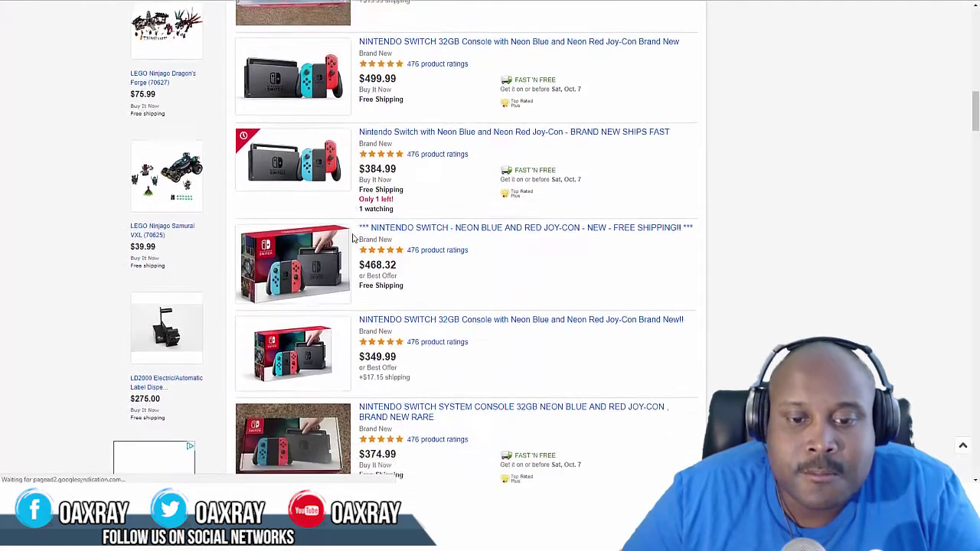
pyautogui.scroll(-10, 353, 239)
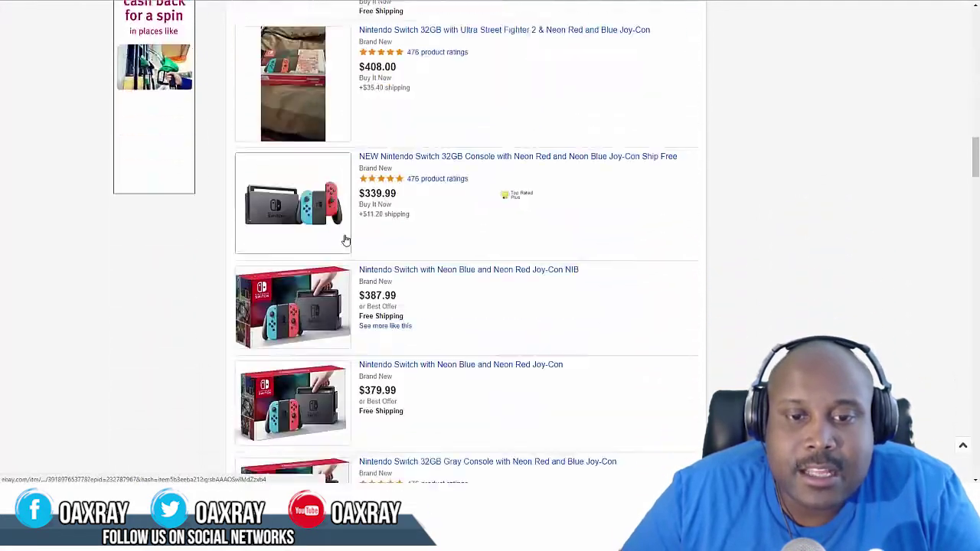
pyautogui.scroll(-9, 345, 240)
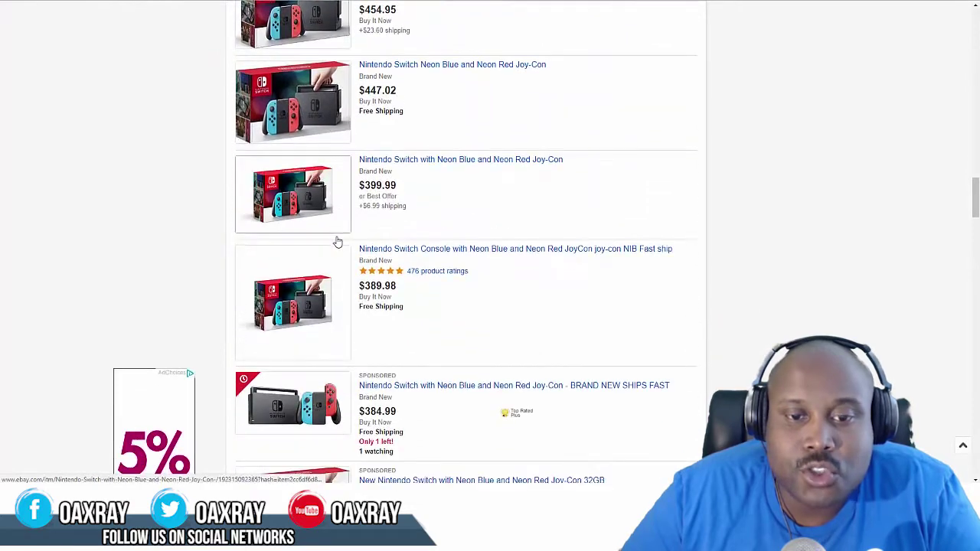
pyautogui.scroll(-6, 332, 242)
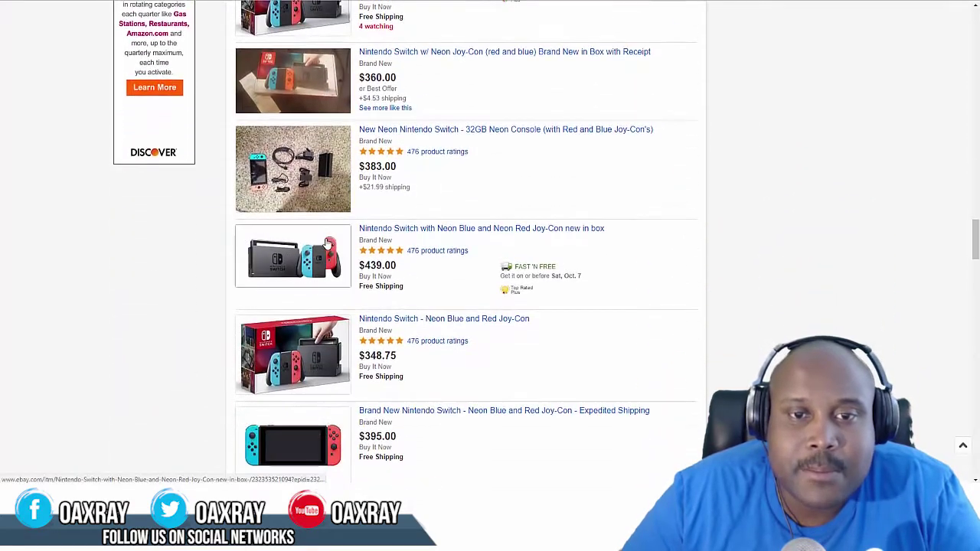
pyautogui.scroll(-7, 429, 278)
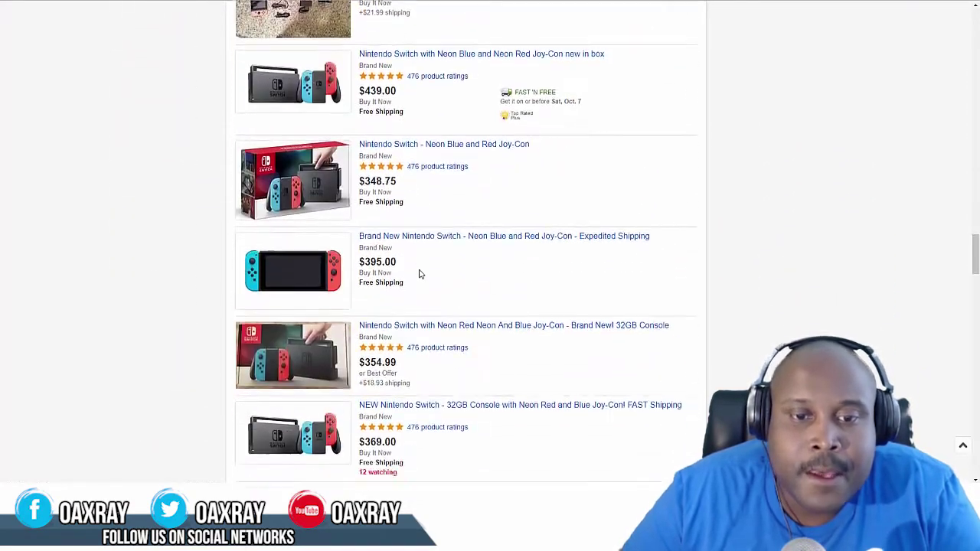
pyautogui.scroll(-4, 399, 270)
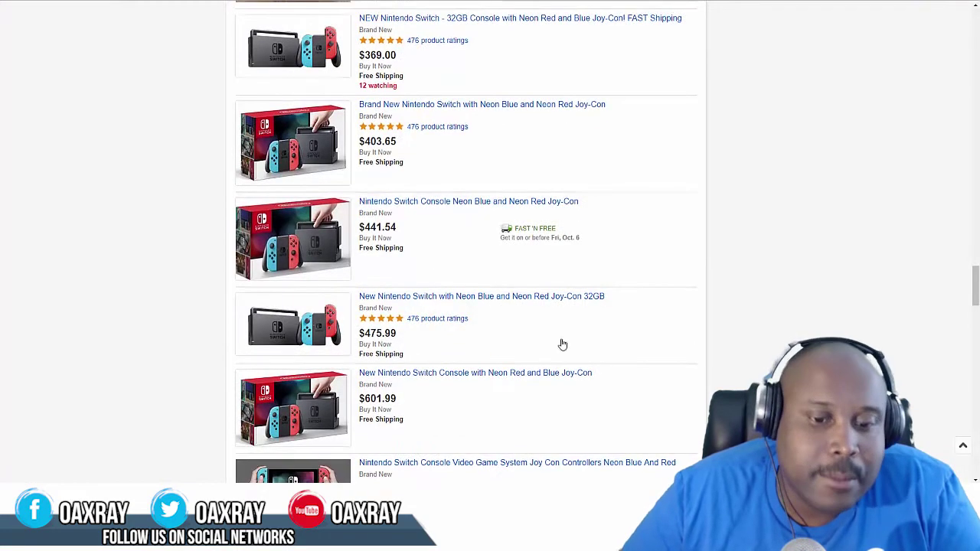
pyautogui.scroll(-1, 534, 387)
pyautogui.scroll(-8, 533, 387)
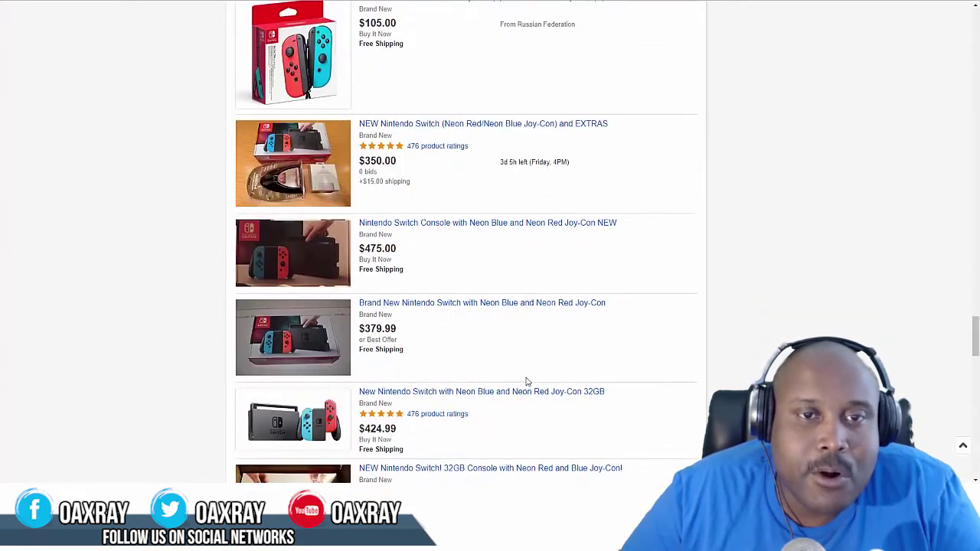
pyautogui.scroll(-3, 525, 380)
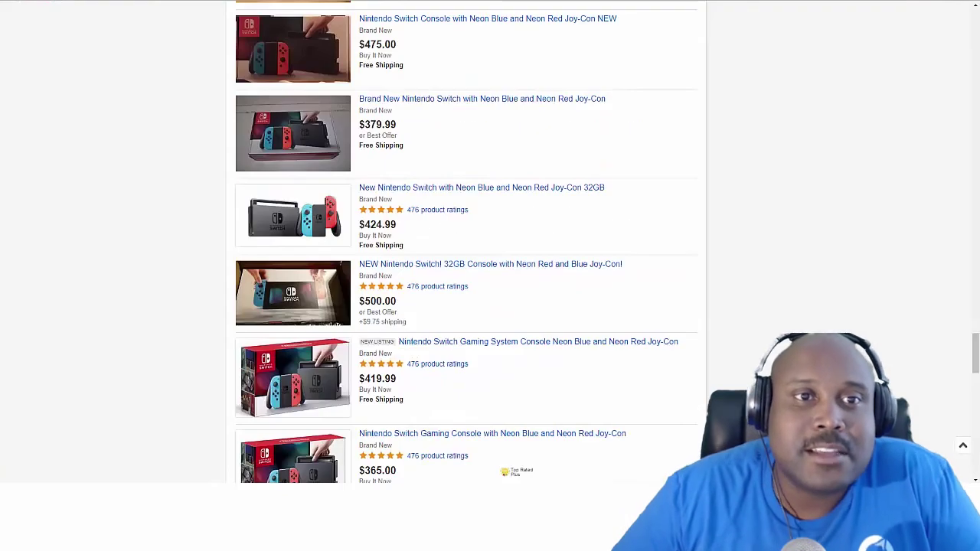
pyautogui.scroll(10, 405, 87)
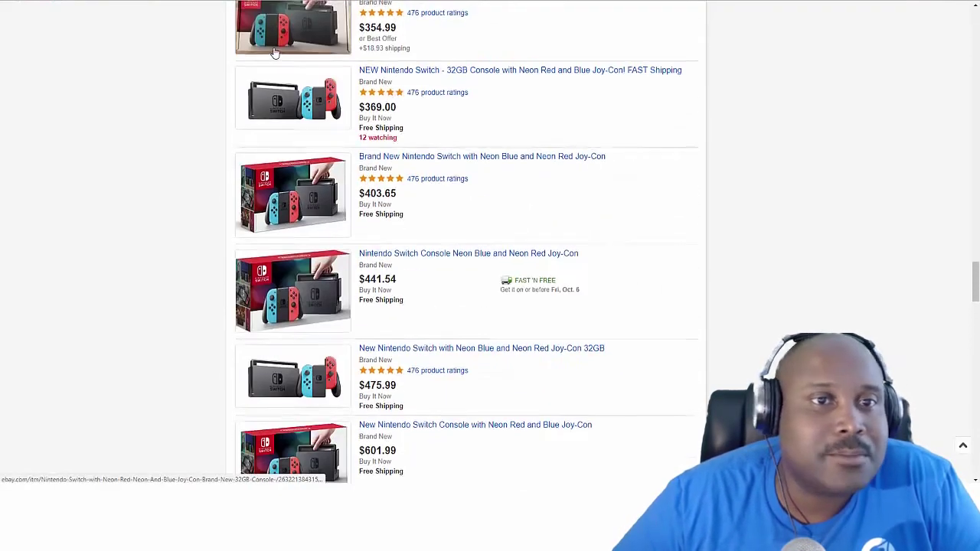
pyautogui.scroll(8, 261, 46)
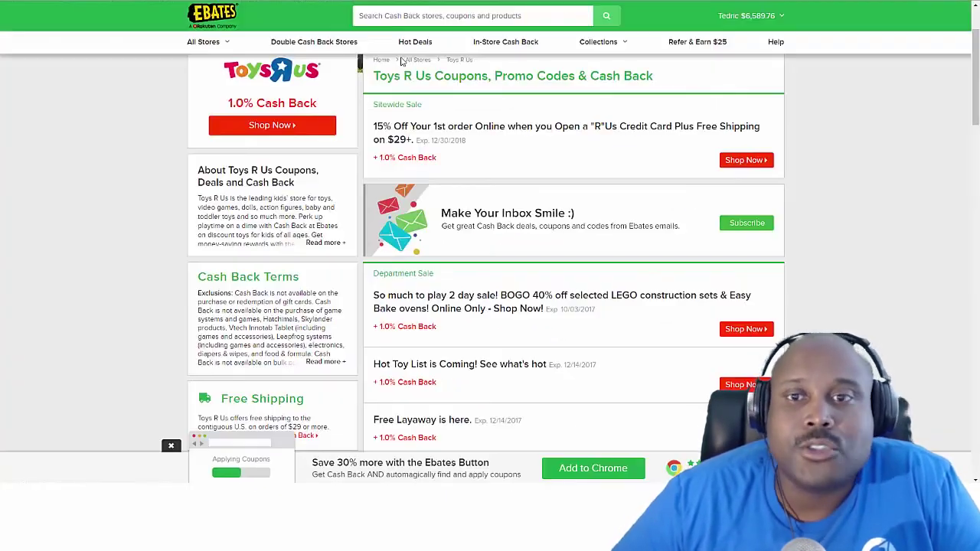